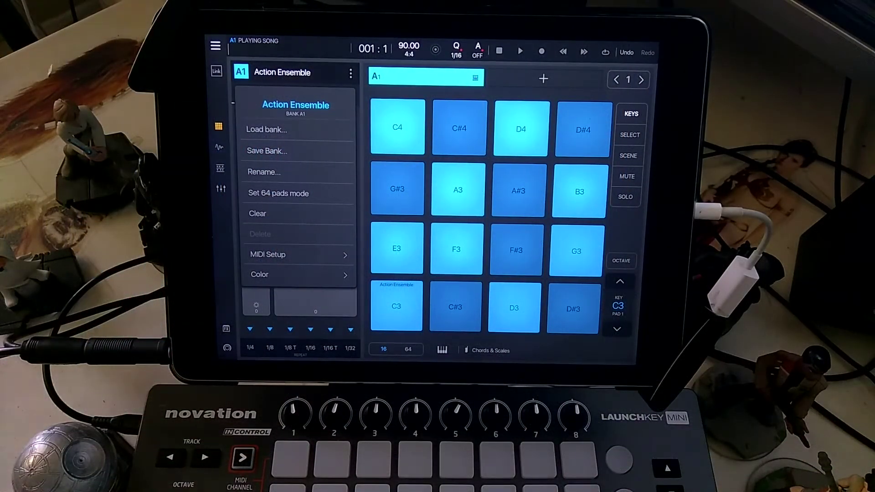
Step: Clear the Action Ensemble bank from track A1
{"action": "left_click", "coordinate": [350, 73]}
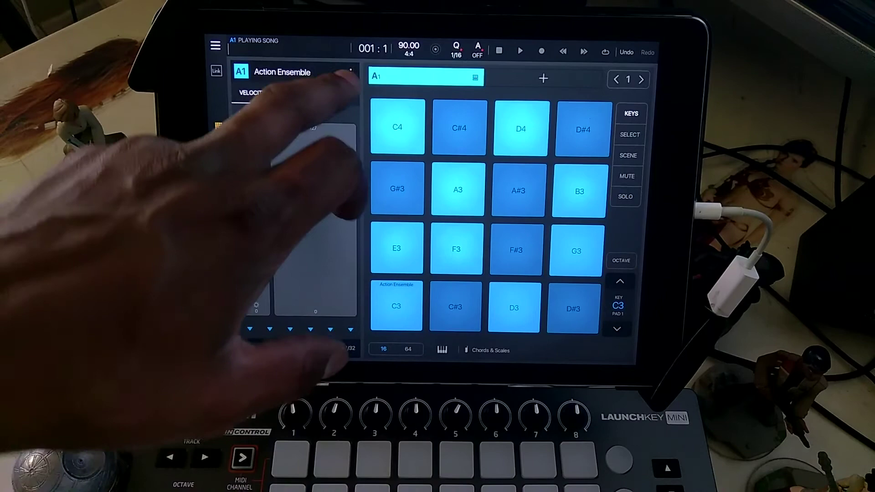
{"action": "left_click", "coordinate": [350, 73]}
{"action": "left_click", "coordinate": [260, 198]}
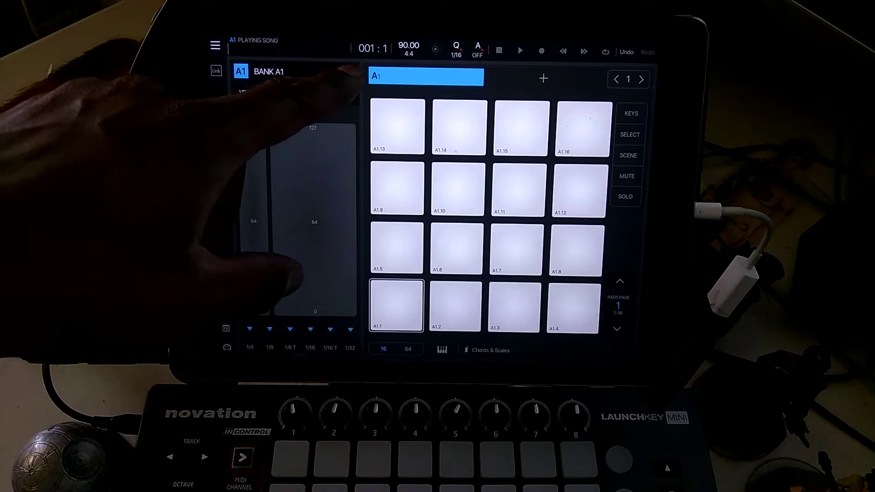
Step: Load the Chowmein III bank onto track A1 from the bank browser
{"action": "left_click", "coordinate": [350, 72]}
{"action": "left_click", "coordinate": [266, 129]}
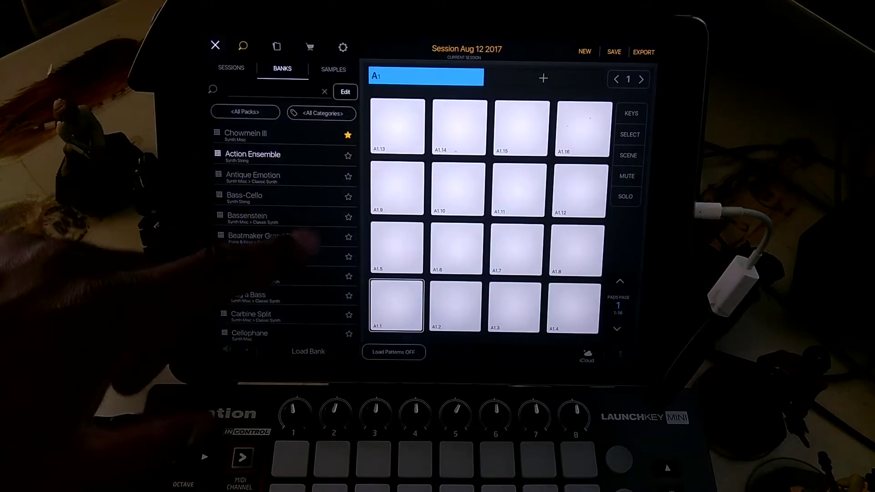
{"action": "left_click", "coordinate": [308, 350]}
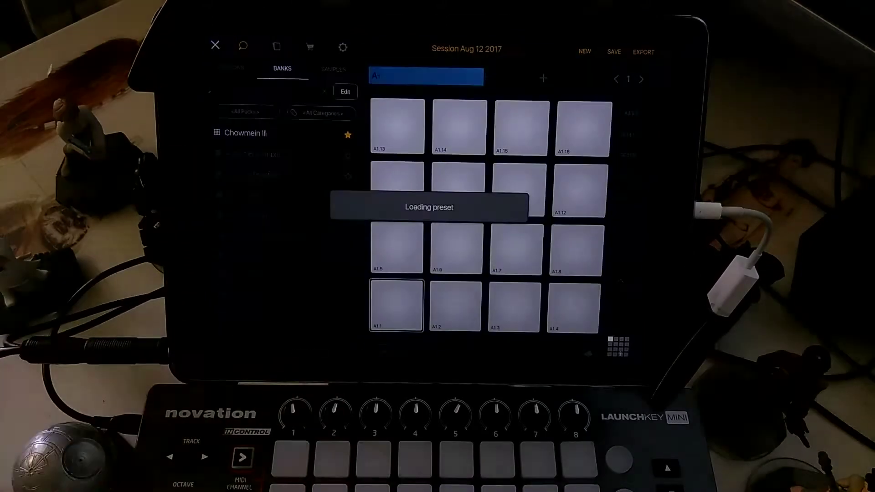
{"action": "left_click", "coordinate": [216, 46]}
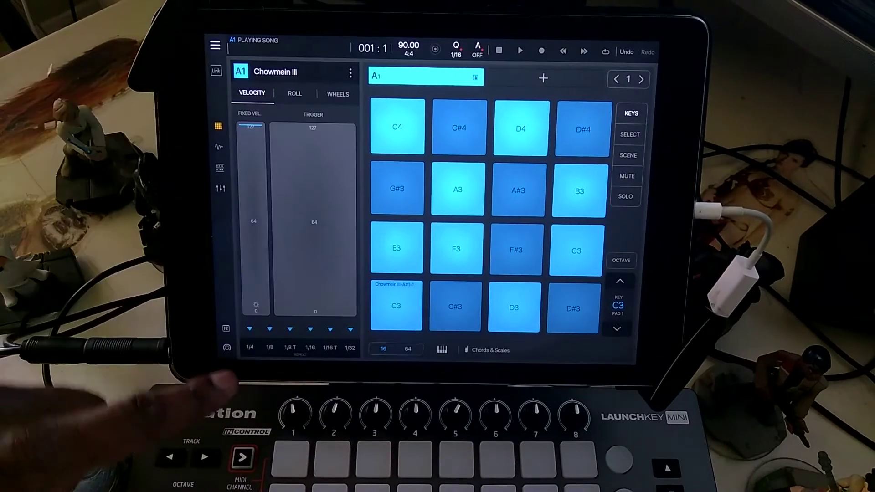
Step: Show Chowmein III's macro knobs, then load the Beatmaker Grand Piano bank onto A1
{"action": "left_click", "coordinate": [227, 347]}
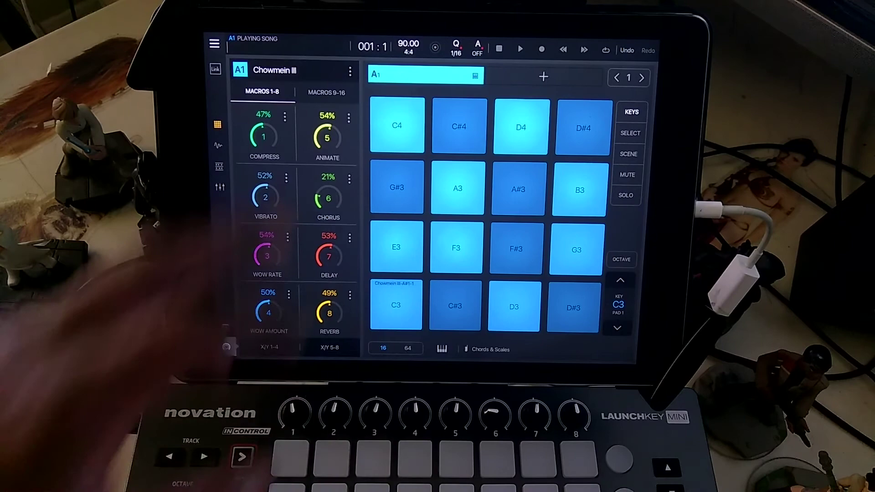
{"action": "left_click", "coordinate": [273, 70]}
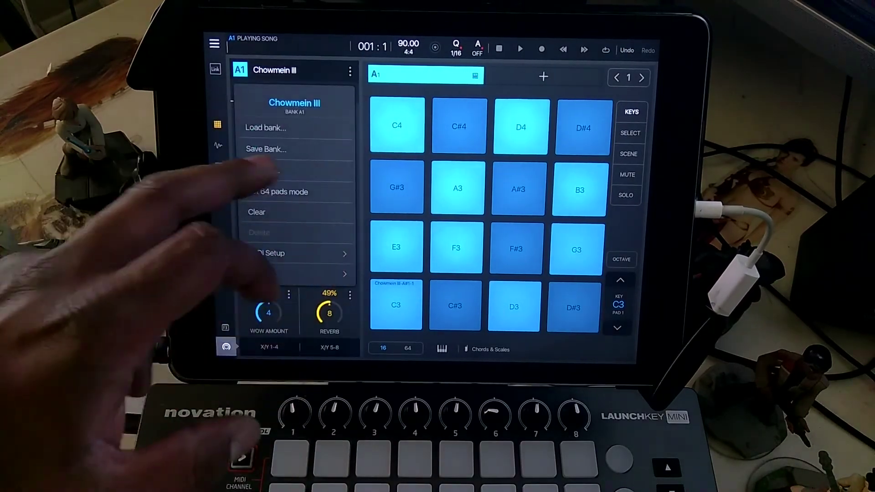
{"action": "left_click", "coordinate": [263, 129]}
{"action": "left_click", "coordinate": [265, 234]}
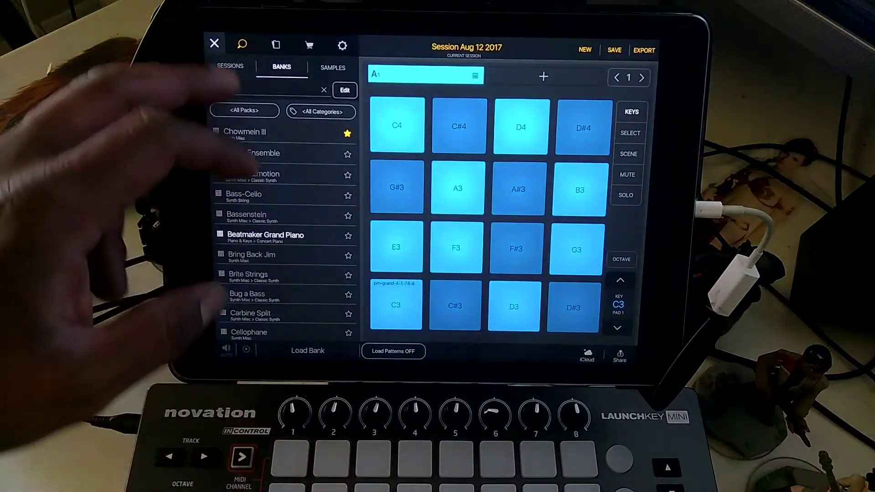
{"action": "left_click", "coordinate": [214, 43]}
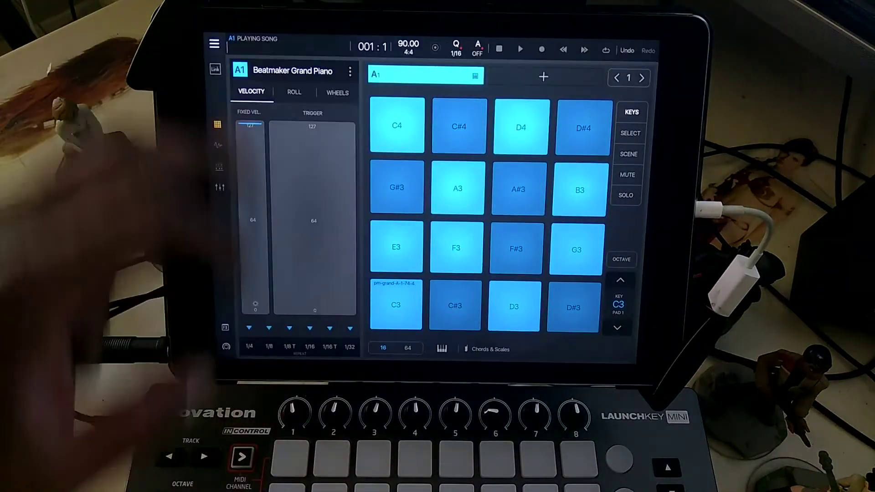
Step: Show Beatmaker Grand Piano's eight macro knobs, including Damping and Room Size
{"action": "left_click", "coordinate": [226, 346]}
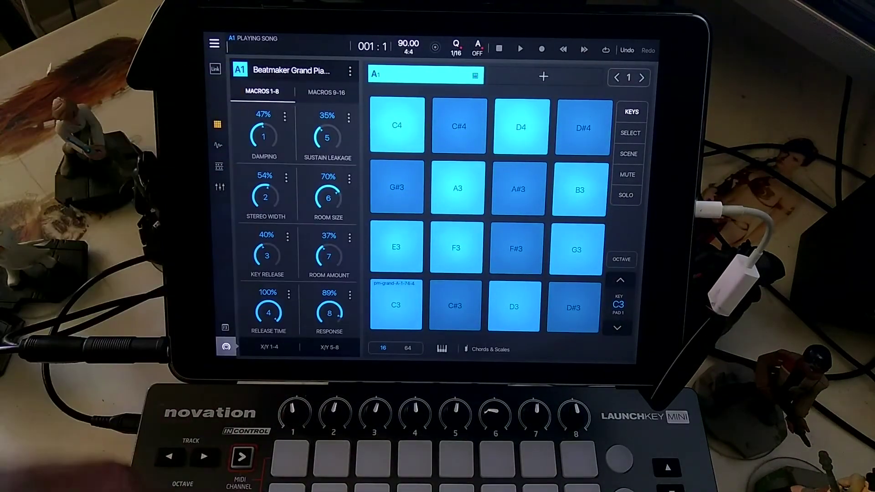